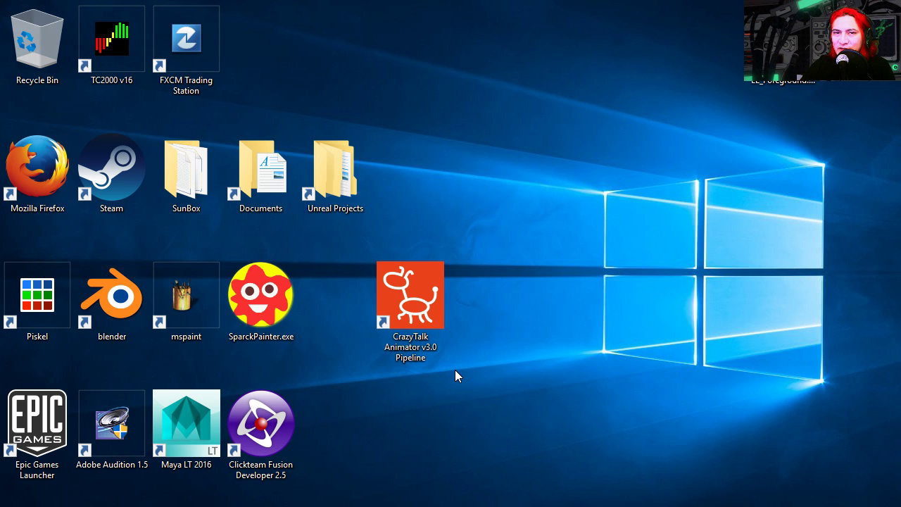
Launch CrazyTalk Animator 3 and create a new free-bone actor from the image lepoppet.png.
{"action": "double_click", "coordinate": [411, 299]}
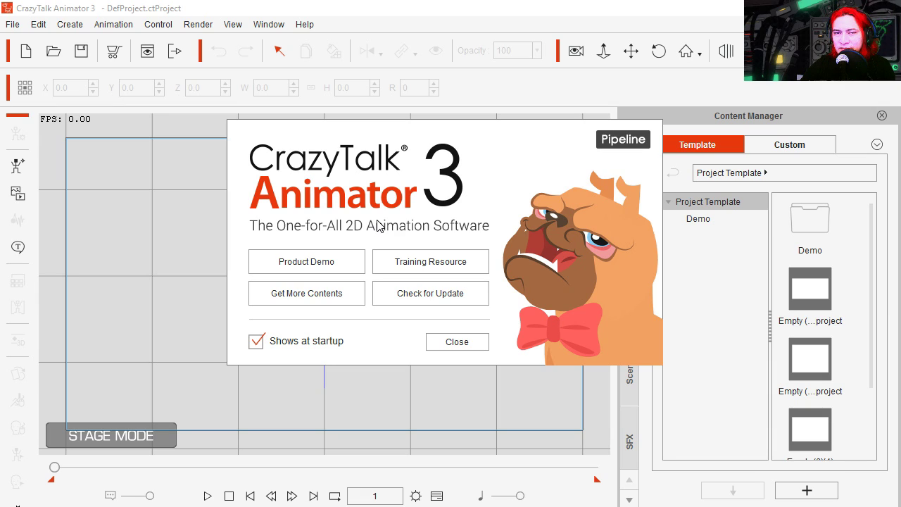
{"action": "key", "text": "Escape"}
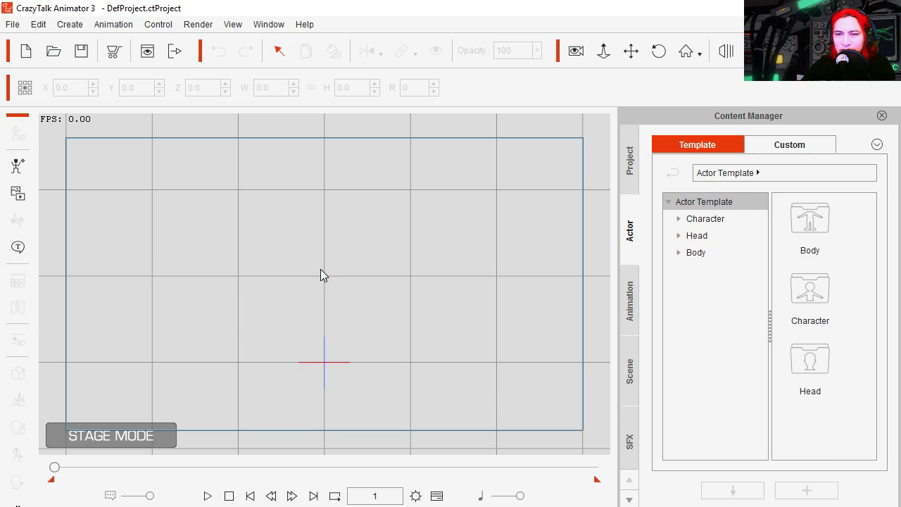
{"action": "left_click", "coordinate": [17, 167]}
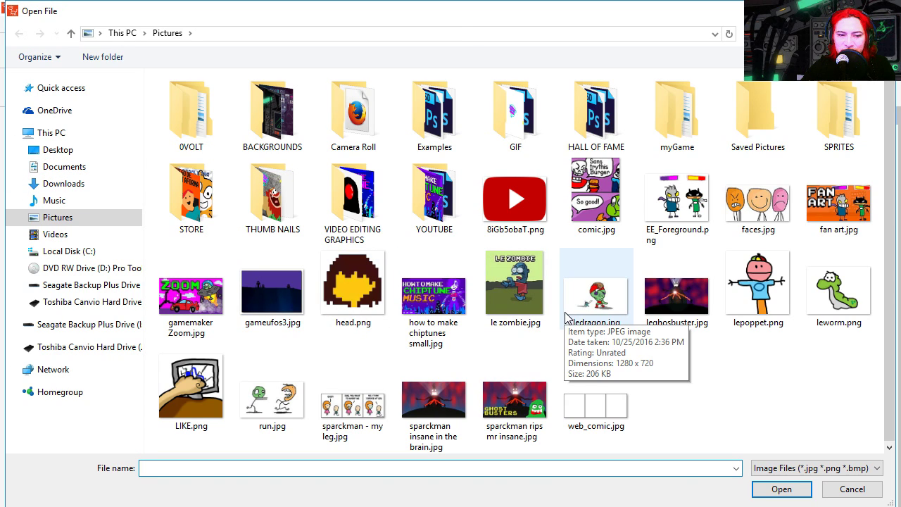
{"action": "left_click", "coordinate": [766, 302]}
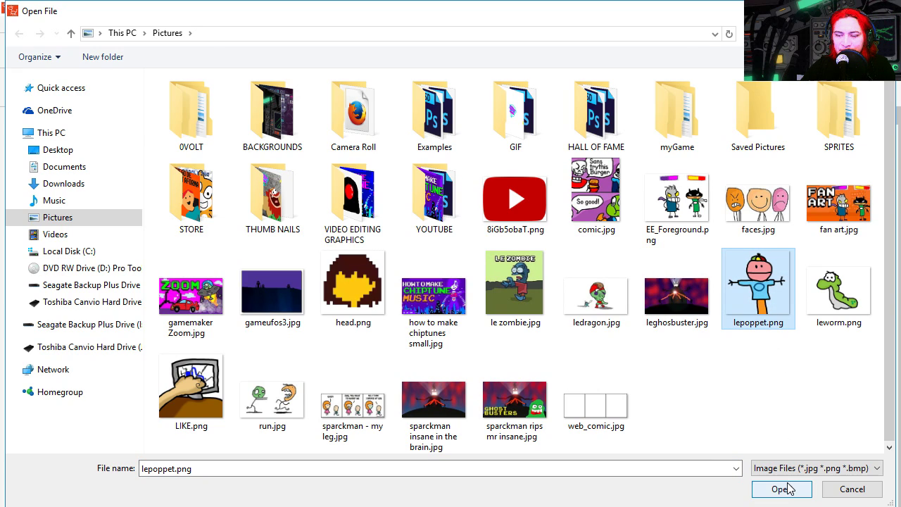
{"action": "left_click", "coordinate": [781, 489]}
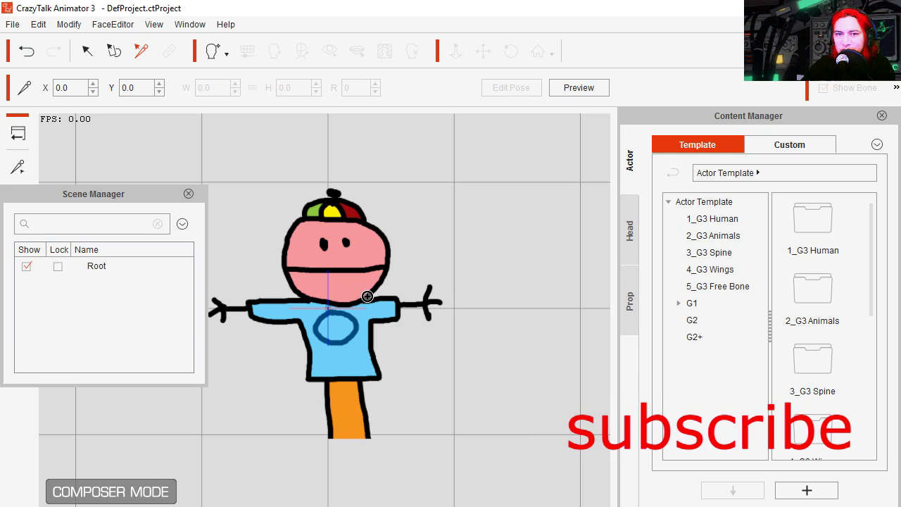
Add a chain of bones from the bottom of the orange leg up through the shirt and neck to the top of the hat.
{"action": "left_click_drag", "start_coordinate": [900, 134], "coordinate": [546, 95]}
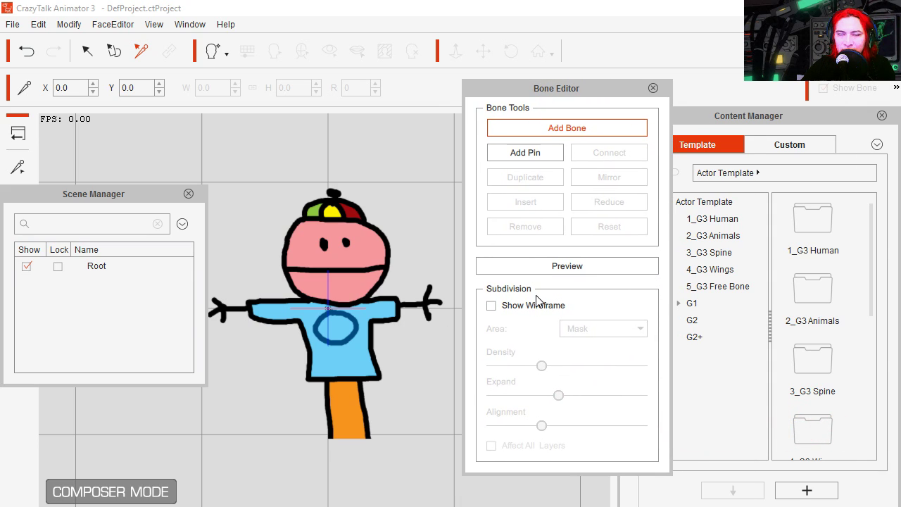
{"action": "left_click", "coordinate": [350, 438]}
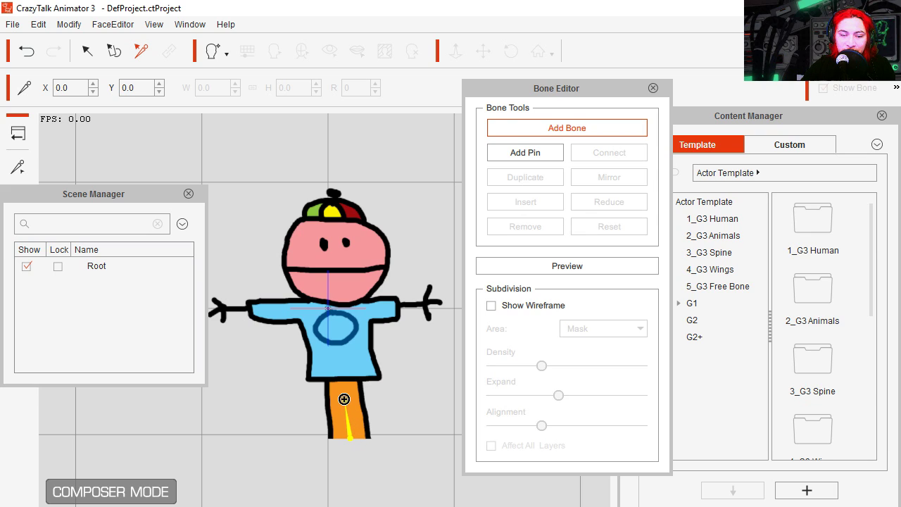
{"action": "left_click", "coordinate": [346, 391]}
{"action": "left_click", "coordinate": [344, 348]}
{"action": "left_click", "coordinate": [339, 304]}
{"action": "left_click", "coordinate": [334, 191]}
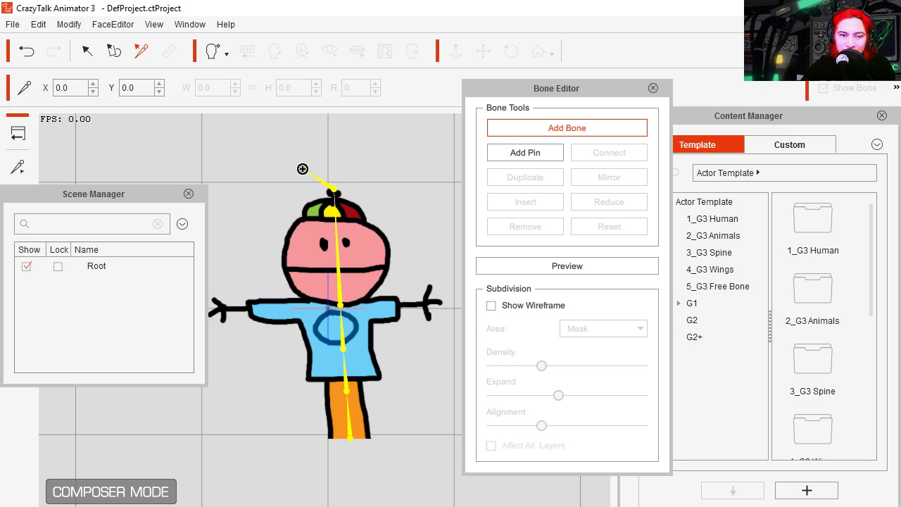
{"action": "right_click", "coordinate": [303, 169]}
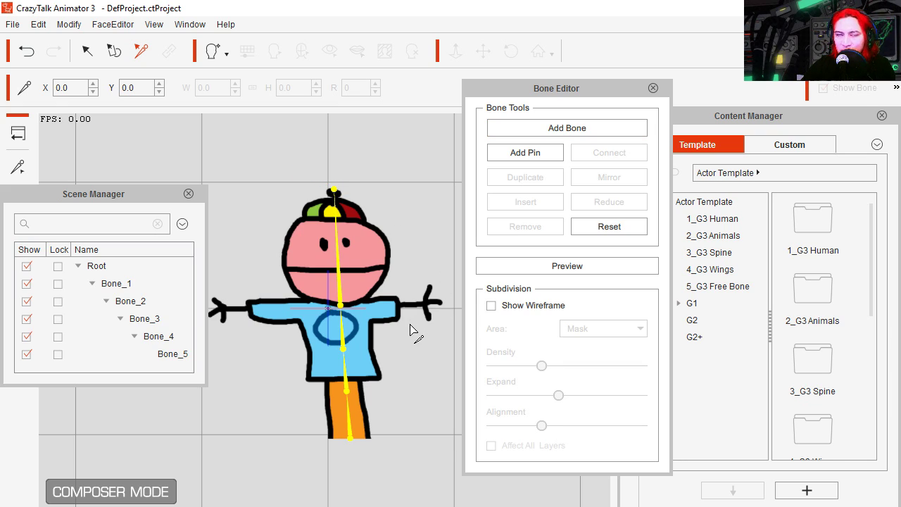
Add an arm bone chain from the mid-torso joint through the right-hand shoulder and sleeve end to the hand.
{"action": "left_click", "coordinate": [568, 129]}
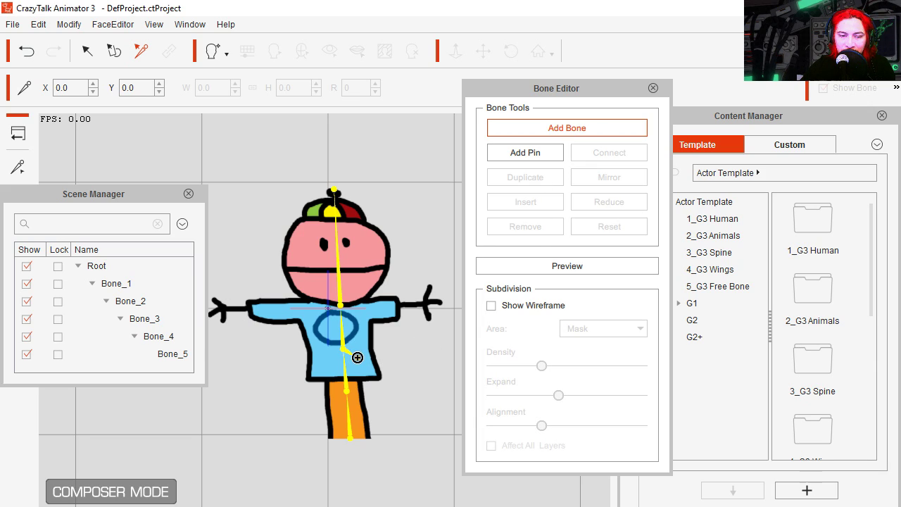
{"action": "left_click", "coordinate": [356, 313]}
{"action": "left_click", "coordinate": [398, 306]}
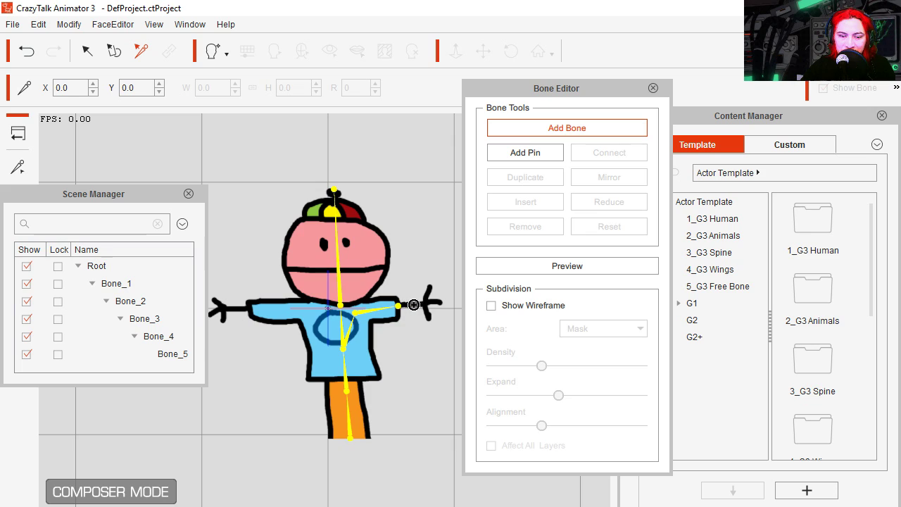
{"action": "left_click", "coordinate": [444, 302]}
{"action": "right_click", "coordinate": [449, 326]}
Add a matching arm bone chain from the mid-torso joint through the left-hand shoulder and sleeve end to the hand.
{"action": "left_click", "coordinate": [571, 132]}
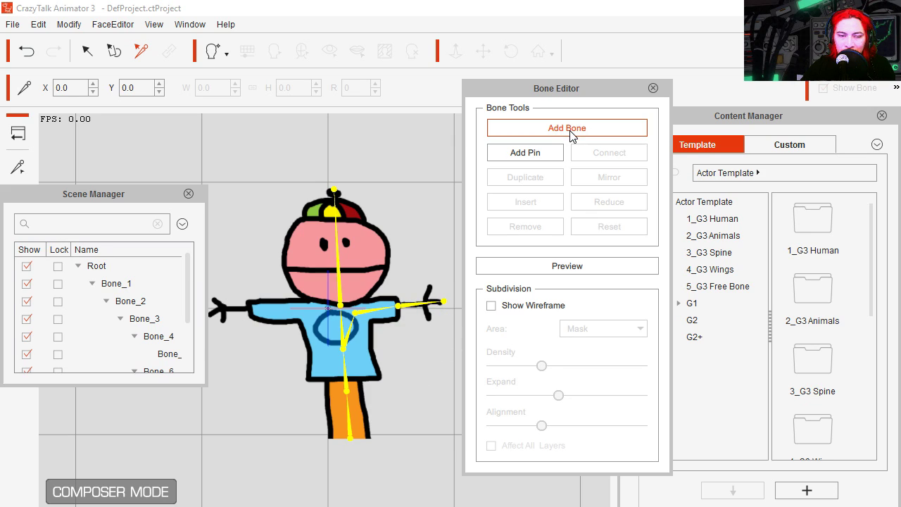
{"action": "left_click", "coordinate": [343, 348]}
{"action": "left_click", "coordinate": [319, 313]}
{"action": "left_click", "coordinate": [255, 310]}
{"action": "left_click", "coordinate": [212, 311]}
{"action": "right_click", "coordinate": [212, 313]}
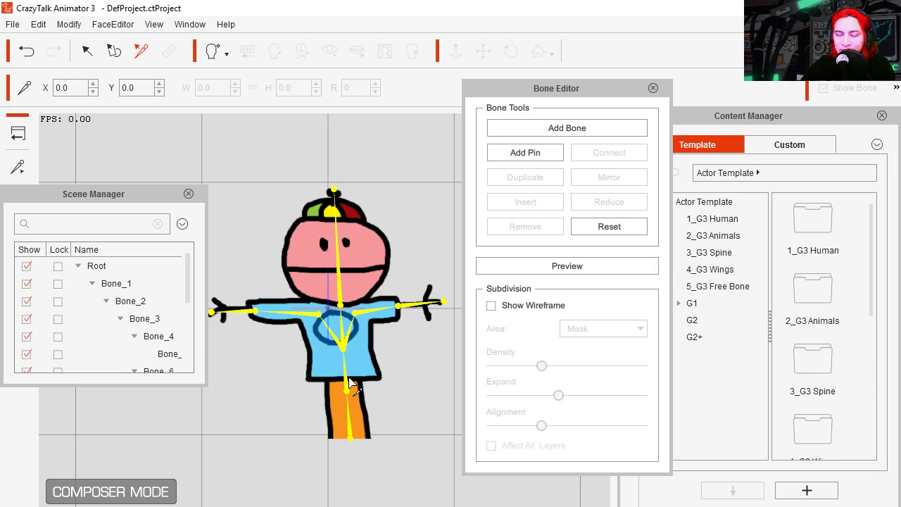
Close the Bone Editor and preview the rig by moving the arms and head.
{"action": "left_click", "coordinate": [654, 88]}
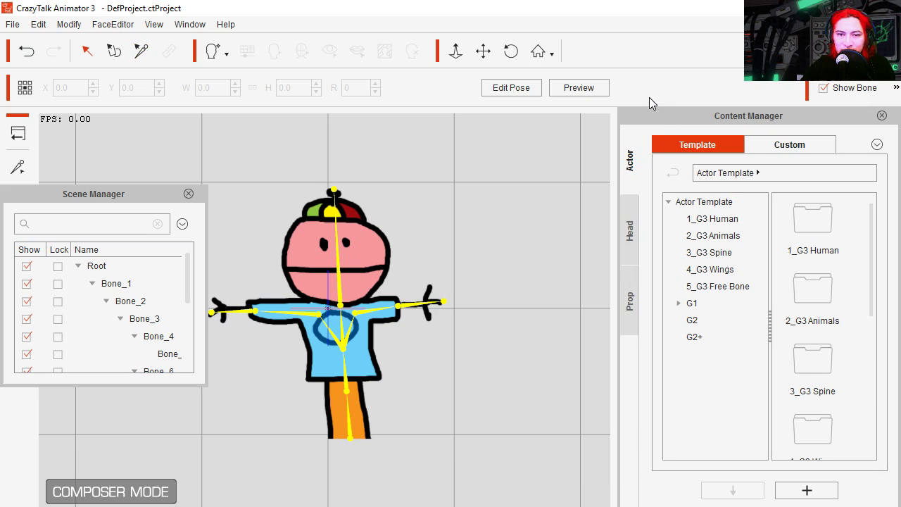
{"action": "left_click", "coordinate": [589, 92]}
{"action": "left_click_drag", "start_coordinate": [344, 348], "coordinate": [385, 336]}
{"action": "left_click", "coordinate": [359, 313]}
{"action": "left_click_drag", "start_coordinate": [347, 288], "coordinate": [319, 253]}
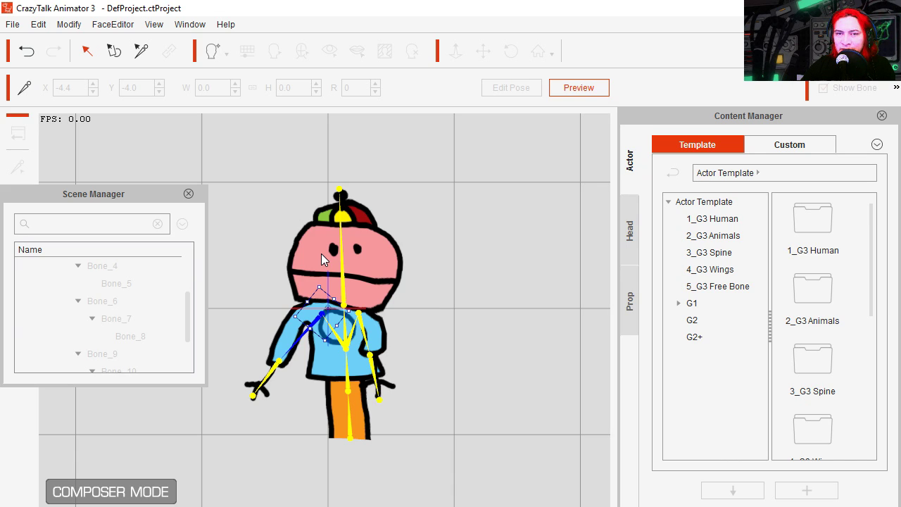
{"action": "left_click", "coordinate": [579, 89]}
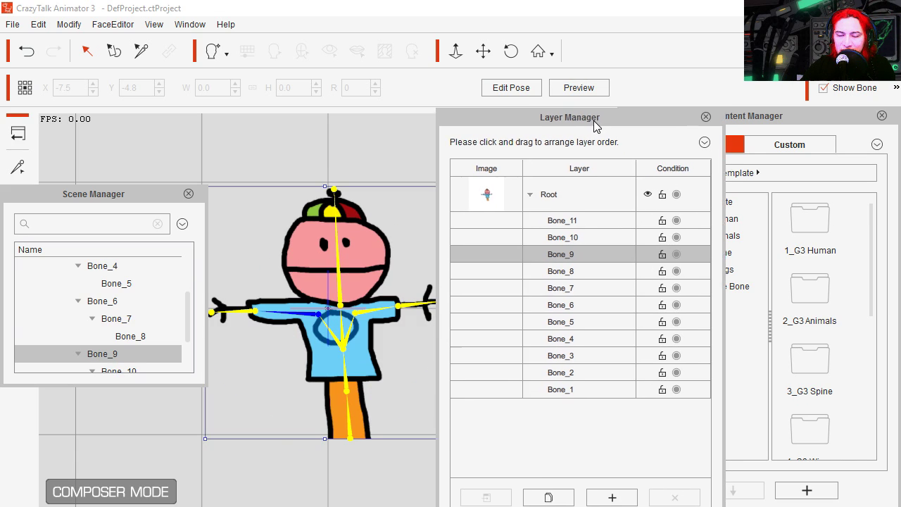
Duplicate the character image layer for the head bone Bone_4 and open its mask for editing.
{"action": "left_click_drag", "start_coordinate": [595, 126], "coordinate": [609, 112]}
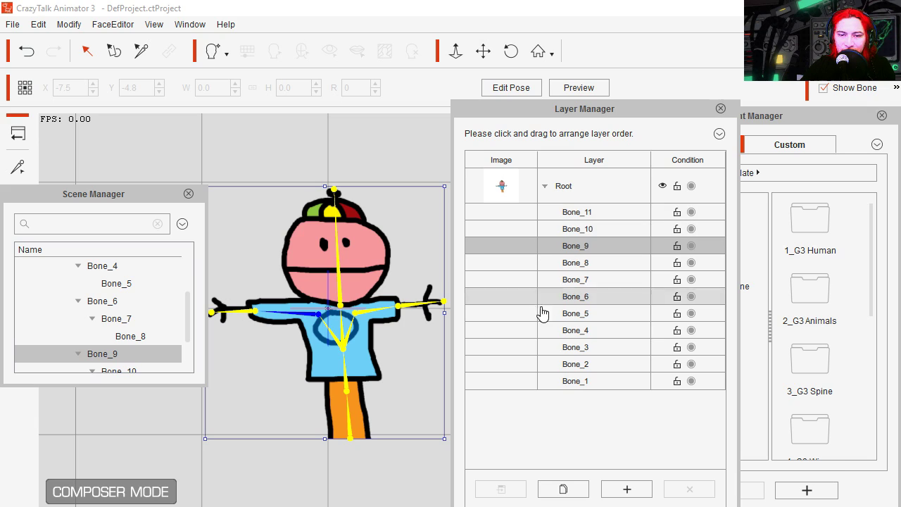
{"action": "left_click", "coordinate": [344, 312]}
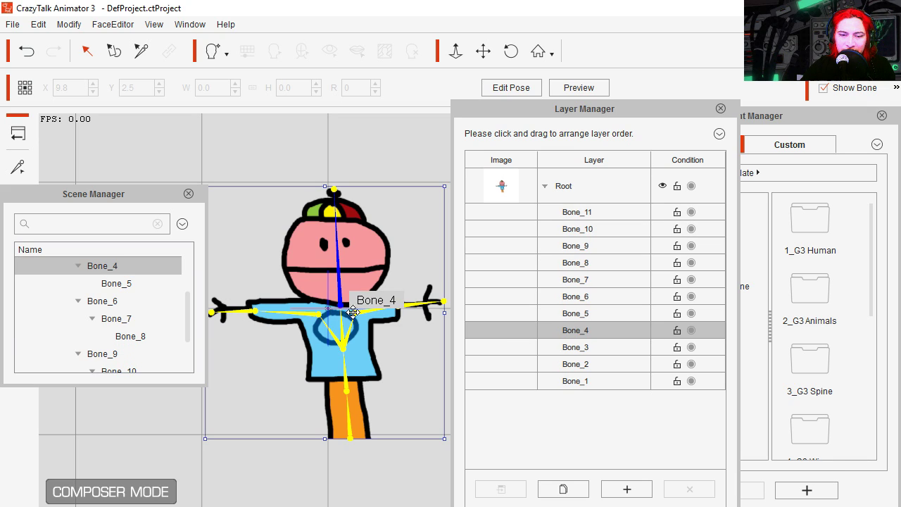
{"action": "left_click", "coordinate": [566, 491]}
{"action": "left_click", "coordinate": [479, 302]}
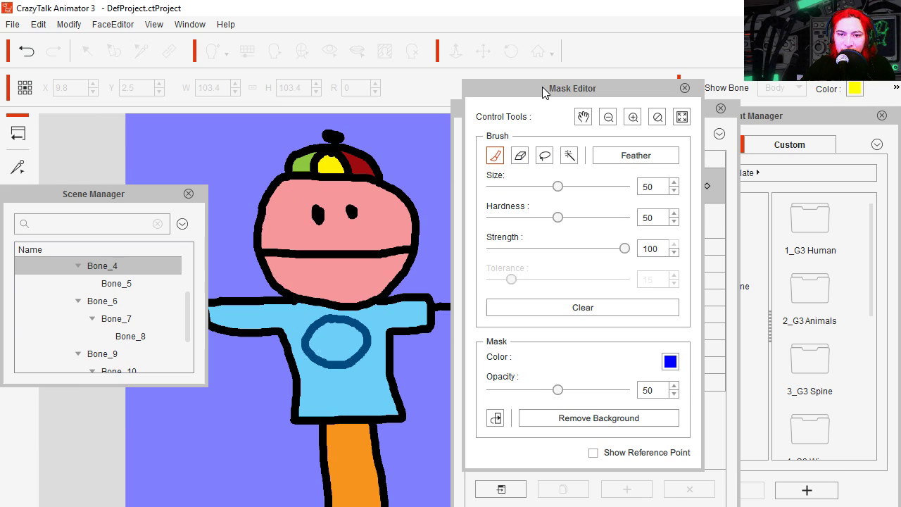
Mask out the shirt, arms and leg with a brush of size 22 and hardness 100, leaving only the head.
{"action": "left_click_drag", "start_coordinate": [544, 92], "coordinate": [541, 102]}
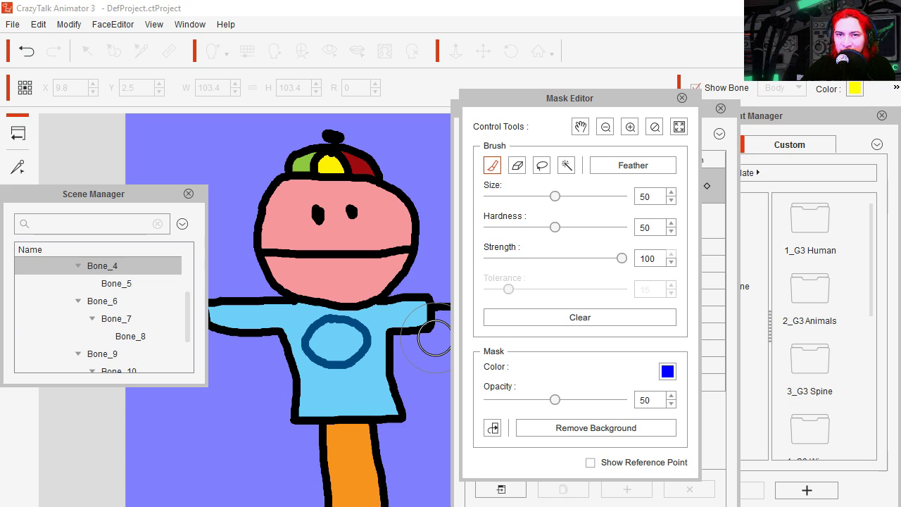
{"action": "left_click_drag", "start_coordinate": [524, 98], "coordinate": [859, 111]}
{"action": "left_click_drag", "start_coordinate": [521, 113], "coordinate": [900, 145]}
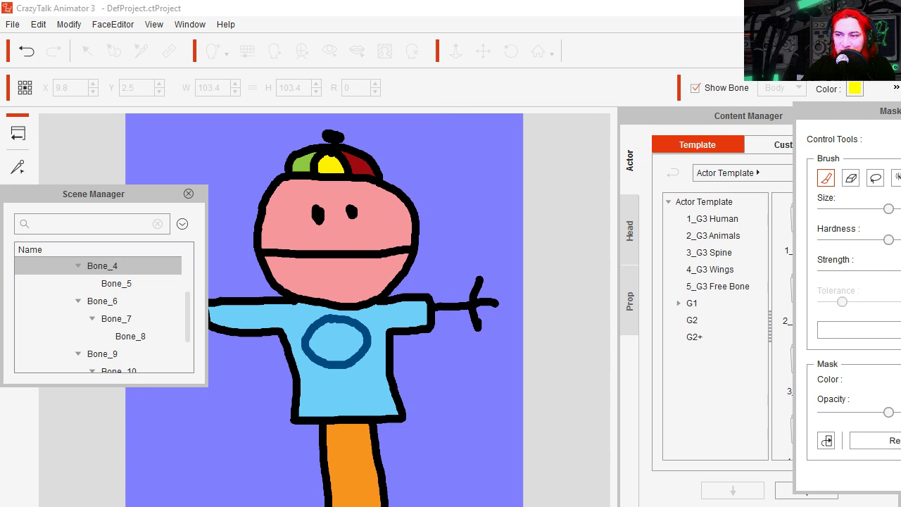
{"action": "left_click_drag", "start_coordinate": [887, 111], "coordinate": [589, 112]}
{"action": "left_click_drag", "start_coordinate": [596, 240], "coordinate": [678, 244]}
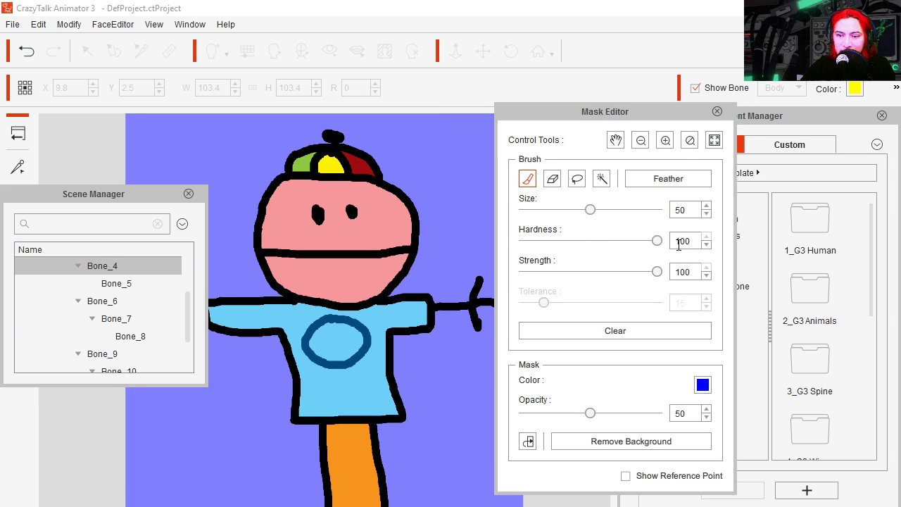
{"action": "mouse_move", "coordinate": [590, 210]}
{"action": "left_mouse_down"}
{"action": "mouse_move", "coordinate": [540, 210]}
{"action": "mouse_move", "coordinate": [552, 210]}
{"action": "left_mouse_up"}
{"action": "mouse_move", "coordinate": [352, 430]}
{"action": "left_mouse_down"}
{"action": "mouse_move", "coordinate": [393, 412]}
{"action": "mouse_move", "coordinate": [308, 402]}
{"action": "mouse_move", "coordinate": [369, 476]}
{"action": "mouse_move", "coordinate": [291, 415]}
{"action": "mouse_move", "coordinate": [437, 337]}
{"action": "mouse_move", "coordinate": [479, 303]}
{"action": "left_mouse_up"}
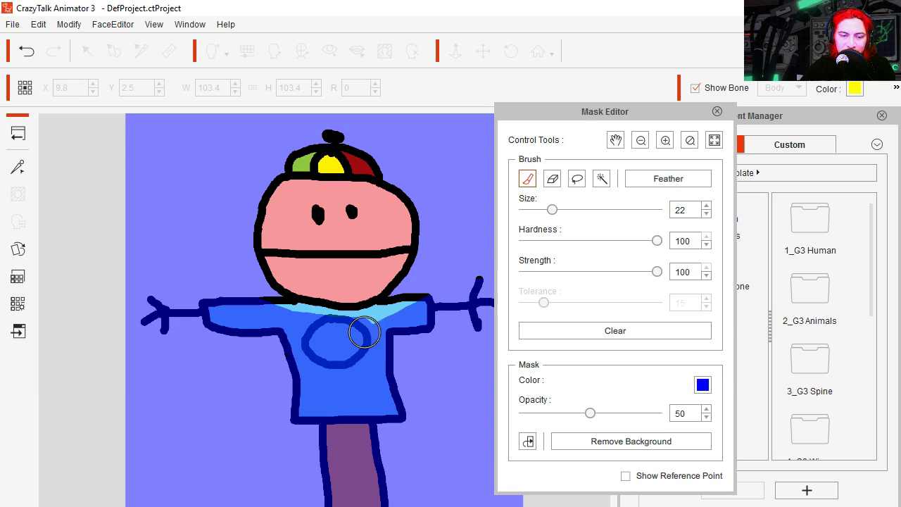
{"action": "mouse_move", "coordinate": [366, 334]}
{"action": "left_mouse_down"}
{"action": "mouse_move", "coordinate": [405, 322]}
{"action": "mouse_move", "coordinate": [431, 296]}
{"action": "mouse_move", "coordinate": [380, 326]}
{"action": "mouse_move", "coordinate": [267, 313]}
{"action": "mouse_move", "coordinate": [330, 336]}
{"action": "left_mouse_up"}
{"action": "left_click", "coordinate": [665, 140]}
{"action": "left_click", "coordinate": [665, 140]}
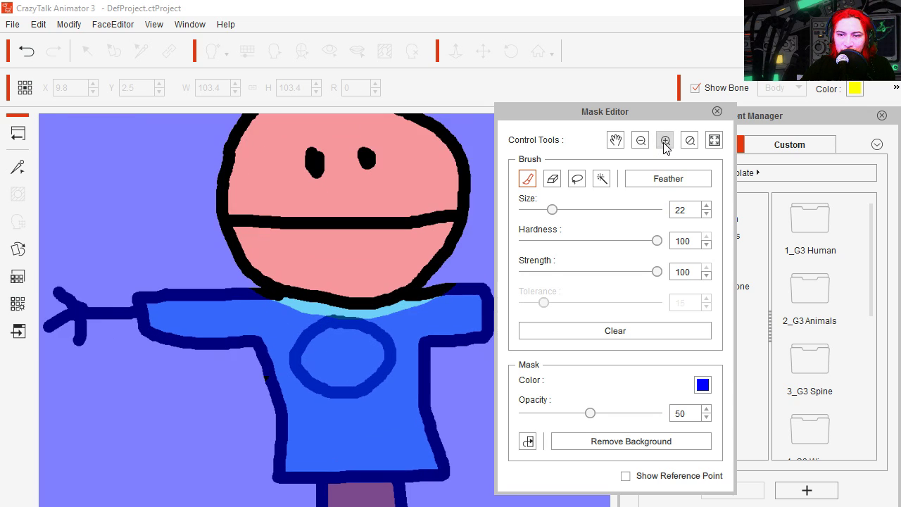
{"action": "left_click", "coordinate": [665, 140]}
{"action": "left_click", "coordinate": [665, 140]}
{"action": "left_click", "coordinate": [664, 144]}
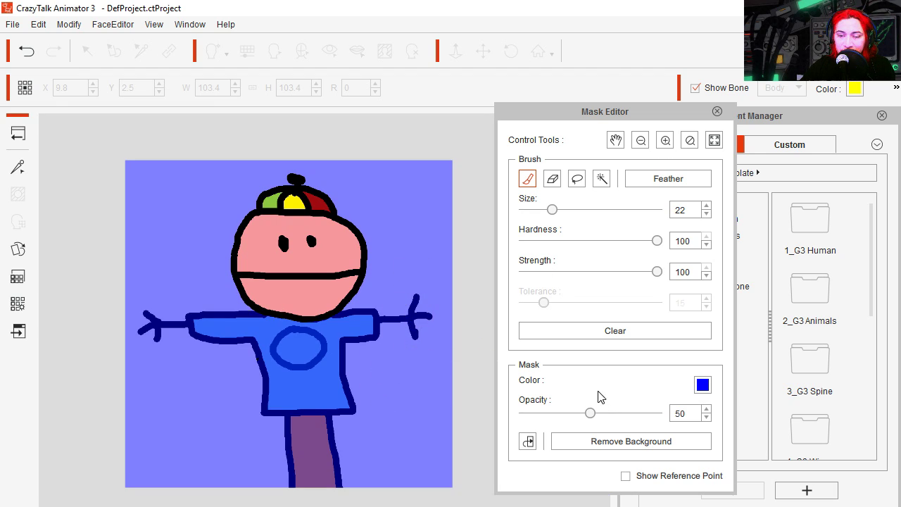
Apply Remove Background to the masked head layer, then close the Mask Editor and Layer Manager.
{"action": "left_click", "coordinate": [624, 441]}
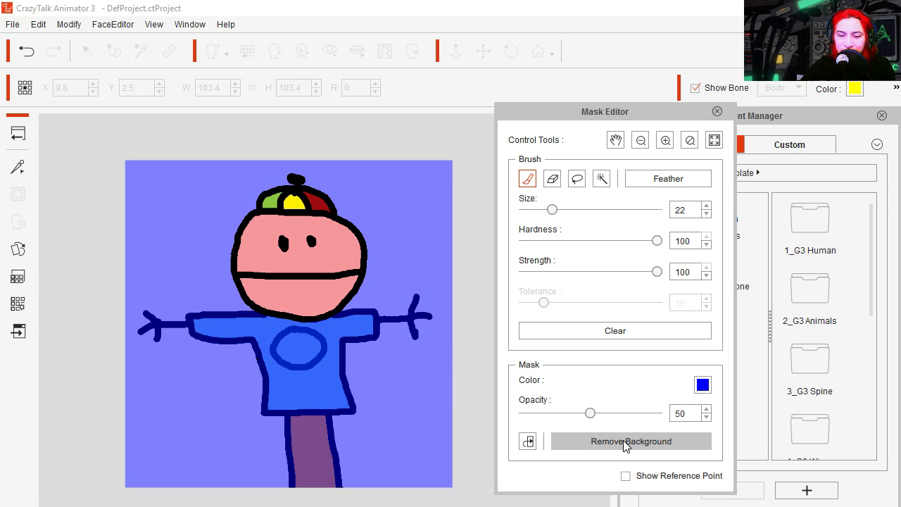
{"action": "left_click_drag", "start_coordinate": [900, 140], "coordinate": [582, 95]}
{"action": "left_click", "coordinate": [492, 208]}
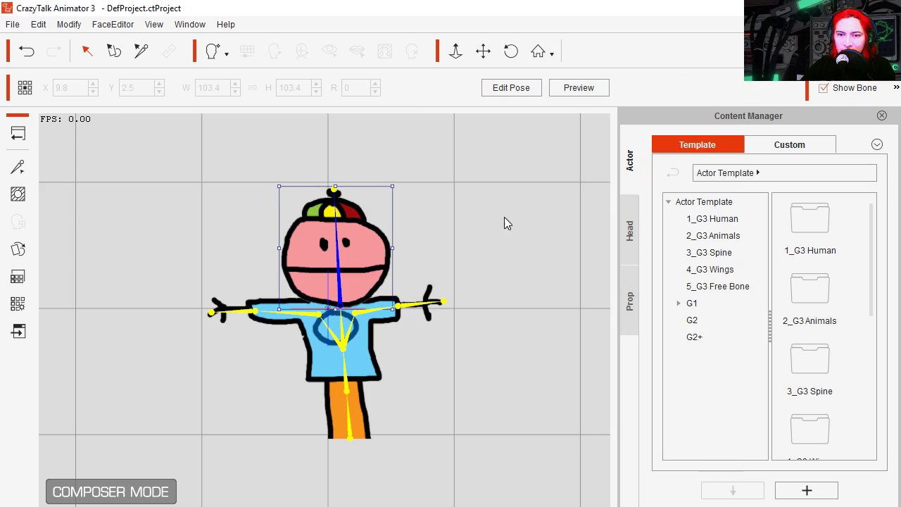
Preview how the arms, torso and separately masked head deform when the bones are moved.
{"action": "left_click", "coordinate": [579, 89]}
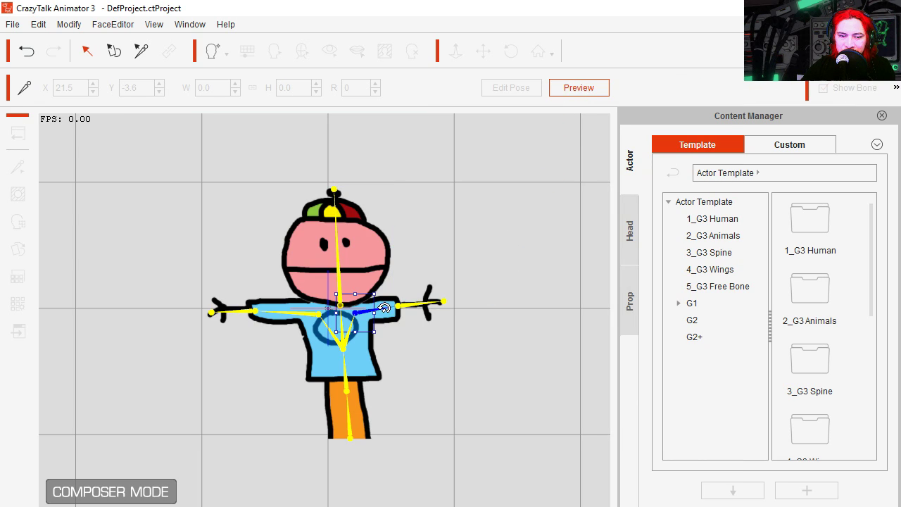
{"action": "mouse_move", "coordinate": [376, 295]}
{"action": "left_mouse_down"}
{"action": "mouse_move", "coordinate": [373, 278]}
{"action": "mouse_move", "coordinate": [381, 305]}
{"action": "mouse_move", "coordinate": [366, 257]}
{"action": "mouse_move", "coordinate": [374, 283]}
{"action": "left_mouse_up"}
{"action": "left_click_drag", "start_coordinate": [324, 308], "coordinate": [335, 293]}
{"action": "left_click_drag", "start_coordinate": [343, 339], "coordinate": [384, 362]}
{"action": "left_click_drag", "start_coordinate": [355, 336], "coordinate": [382, 312]}
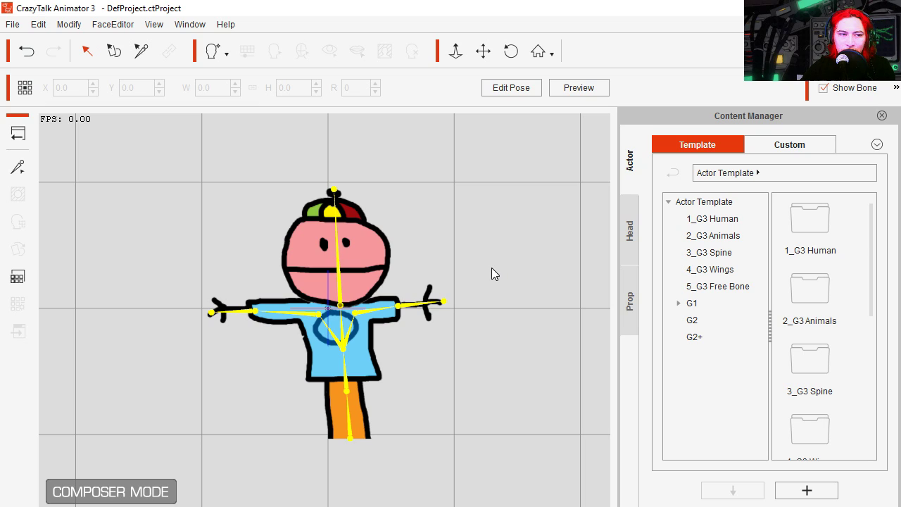
Leave Composer Mode and return the rigged character to the stage.
{"action": "left_click", "coordinate": [19, 135]}
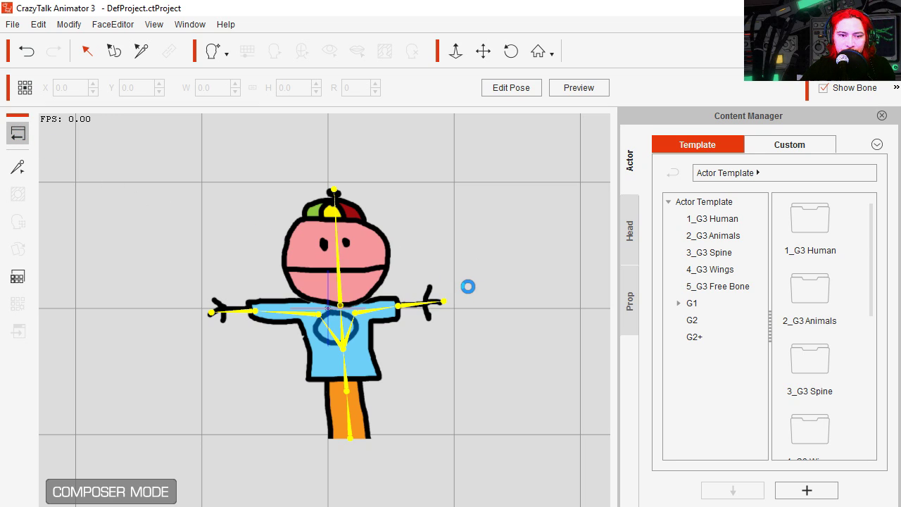
{"action": "left_click", "coordinate": [333, 331]}
{"action": "left_click_drag", "start_coordinate": [343, 394], "coordinate": [334, 310]}
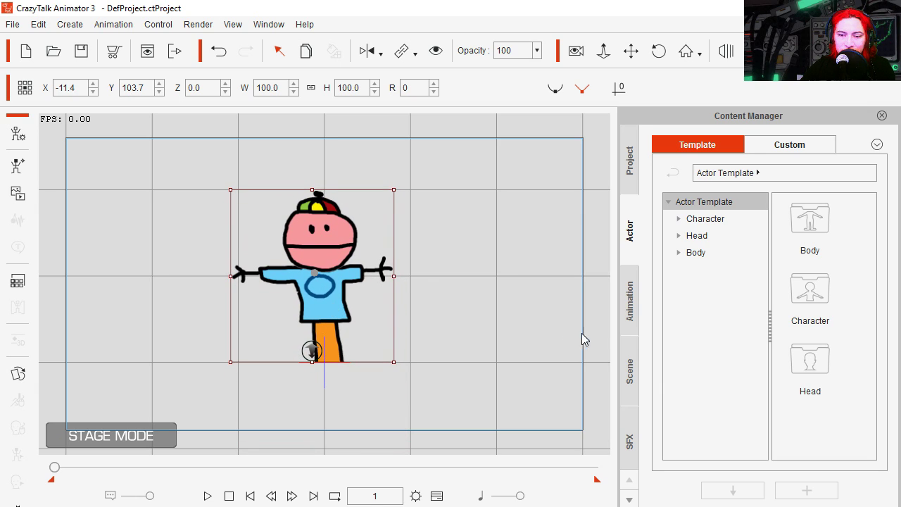
Apply the Catapult motion from the 3_G3 Spine animation templates to the character.
{"action": "left_click", "coordinate": [631, 318]}
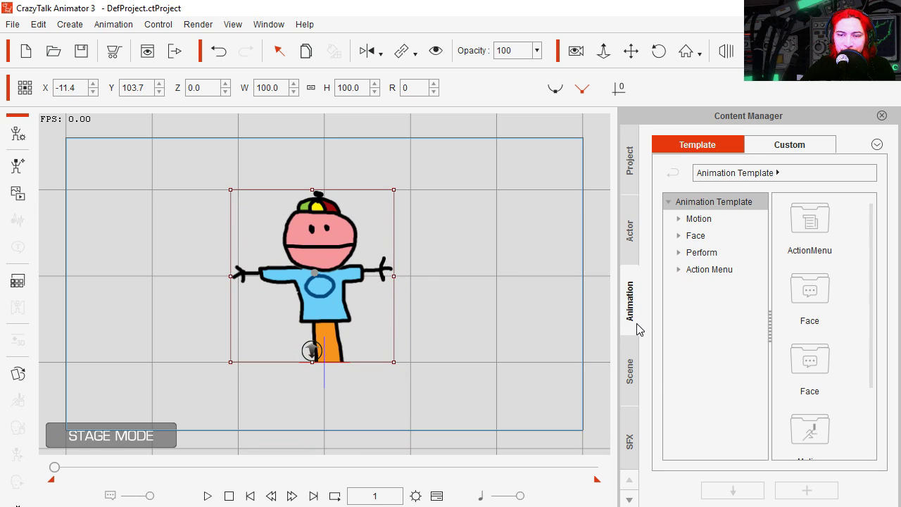
{"action": "left_click", "coordinate": [680, 218]}
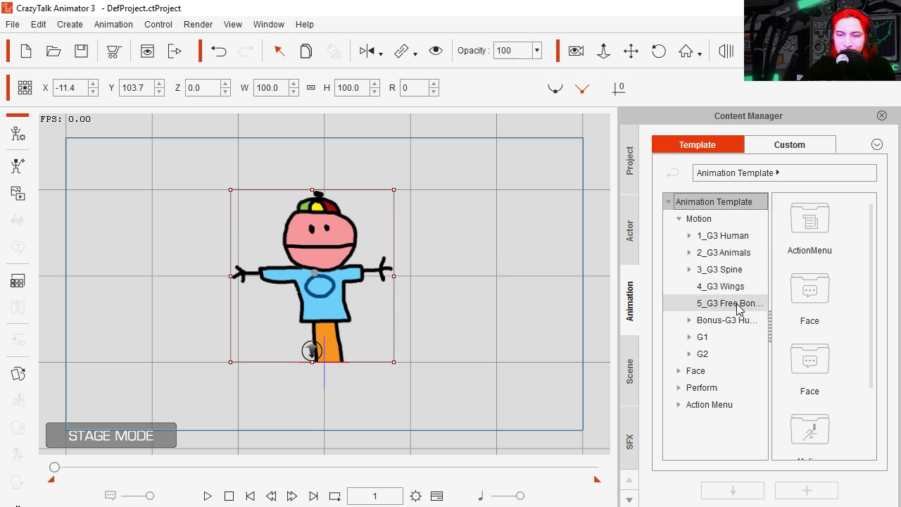
{"action": "left_click", "coordinate": [736, 271]}
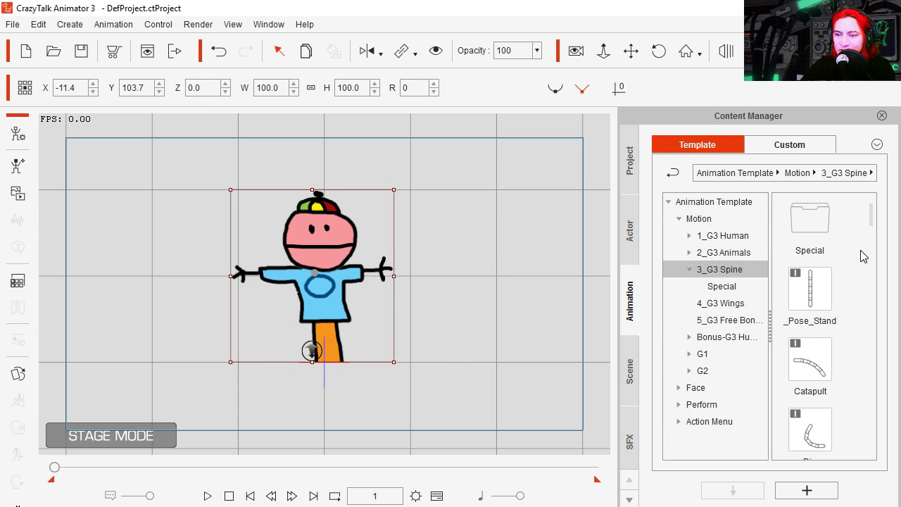
{"action": "left_click_drag", "start_coordinate": [872, 218], "coordinate": [877, 234]}
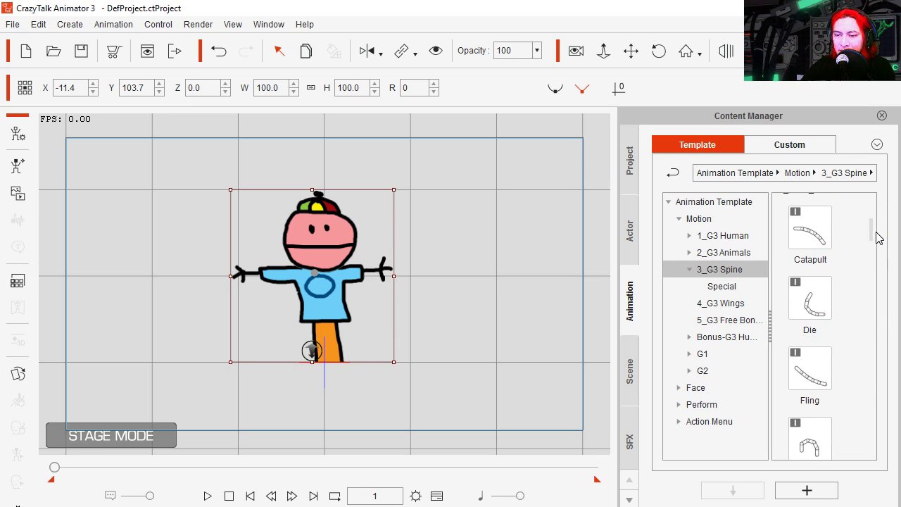
{"action": "double_click", "coordinate": [825, 241]}
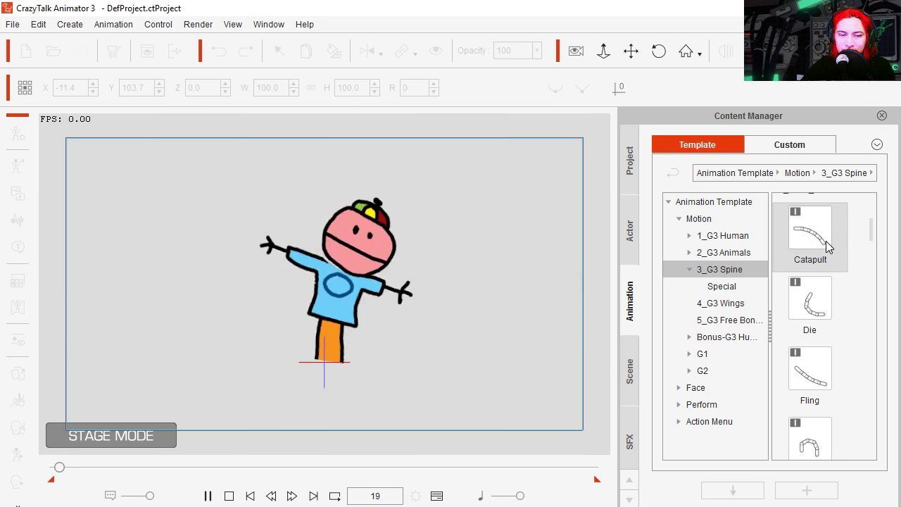
Append the Die, Jump & Roll and Jump & Tumble motions from the 3_G3 Spine templates to the character.
{"action": "double_click", "coordinate": [819, 311]}
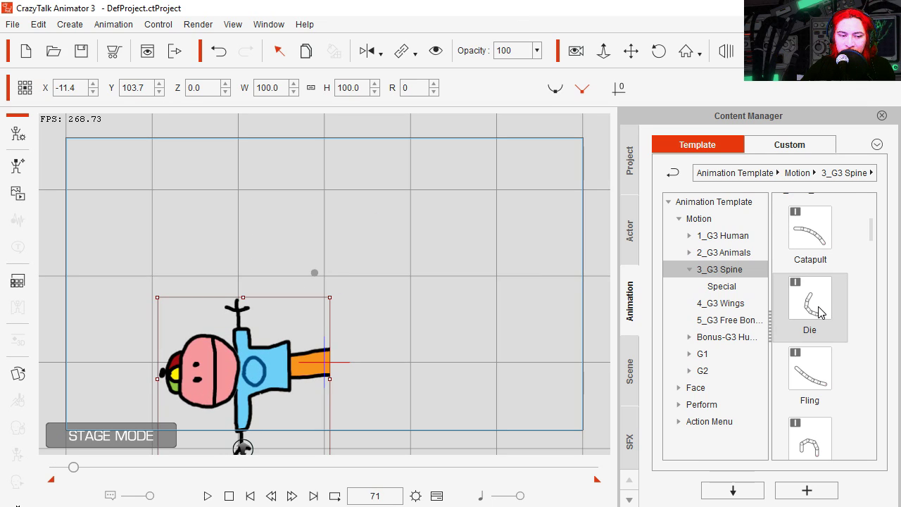
{"action": "scroll", "coordinate": [819, 311], "scroll_direction": "down", "scroll_amount": 3}
{"action": "double_click", "coordinate": [821, 356]}
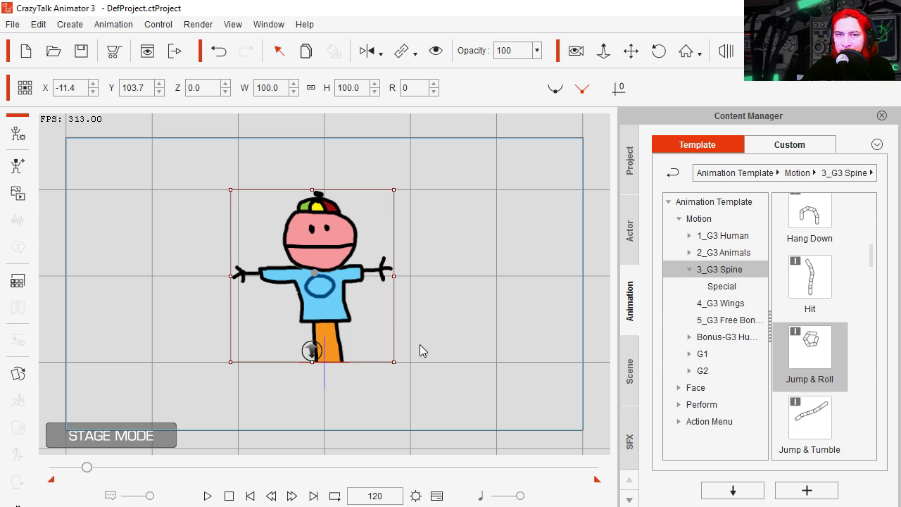
{"action": "double_click", "coordinate": [821, 426]}
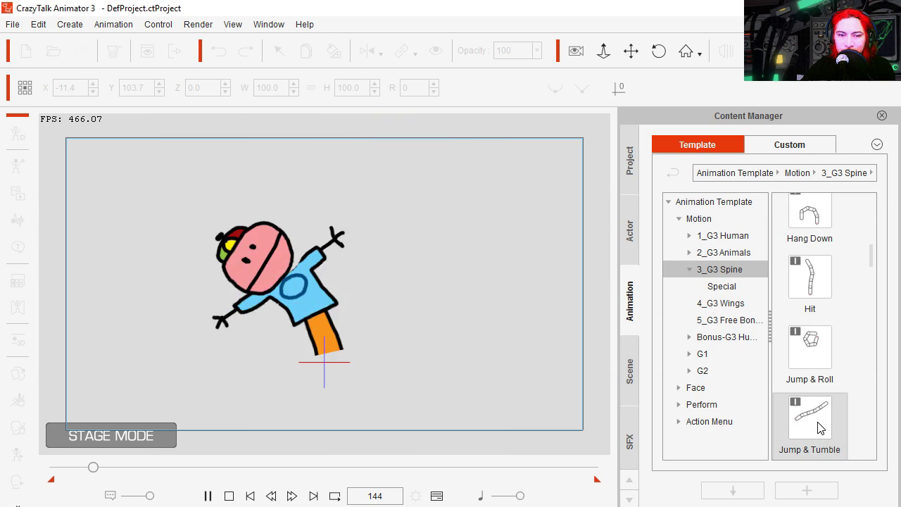
Add the Jump High and Jump_01 spine motions to the character's animation.
{"action": "scroll", "coordinate": [822, 362], "scroll_direction": "down", "scroll_amount": 1}
{"action": "double_click", "coordinate": [822, 361]}
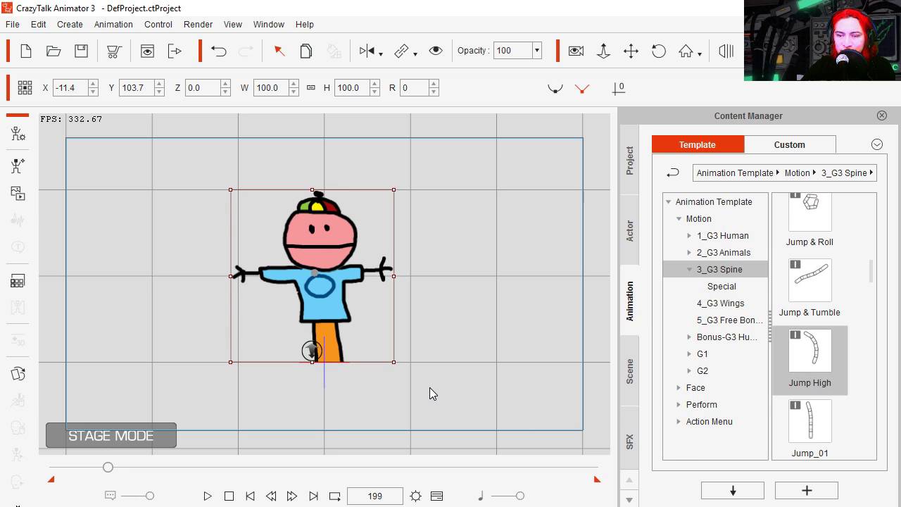
{"action": "scroll", "coordinate": [873, 353], "scroll_direction": "down", "scroll_amount": 1}
{"action": "double_click", "coordinate": [813, 324]}
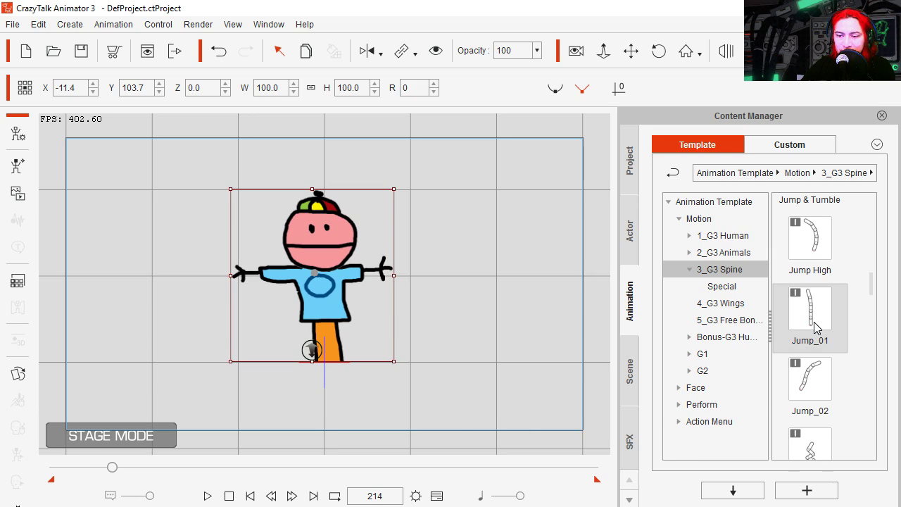
Apply the Wind_Strong(1S), Wind_Strong(2L) and Wind_Strong(3E) spine motions to the character in sequence.
{"action": "scroll", "coordinate": [821, 331], "scroll_direction": "down", "scroll_amount": 5}
{"action": "double_click", "coordinate": [817, 317]}
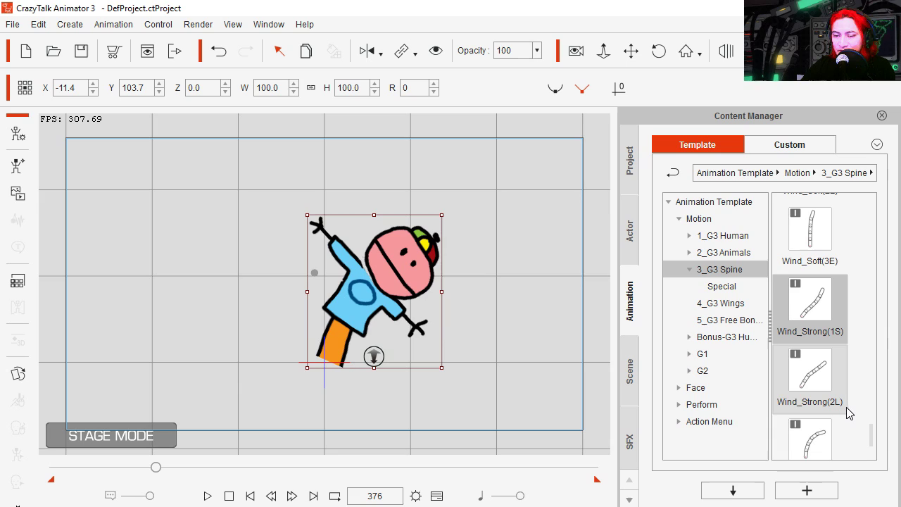
{"action": "left_click", "coordinate": [818, 383]}
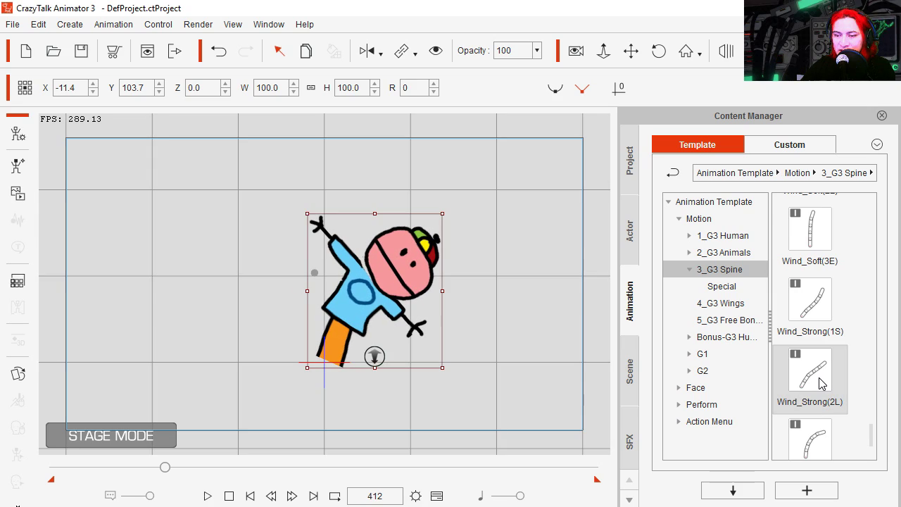
{"action": "scroll", "coordinate": [820, 426], "scroll_direction": "down", "scroll_amount": 1}
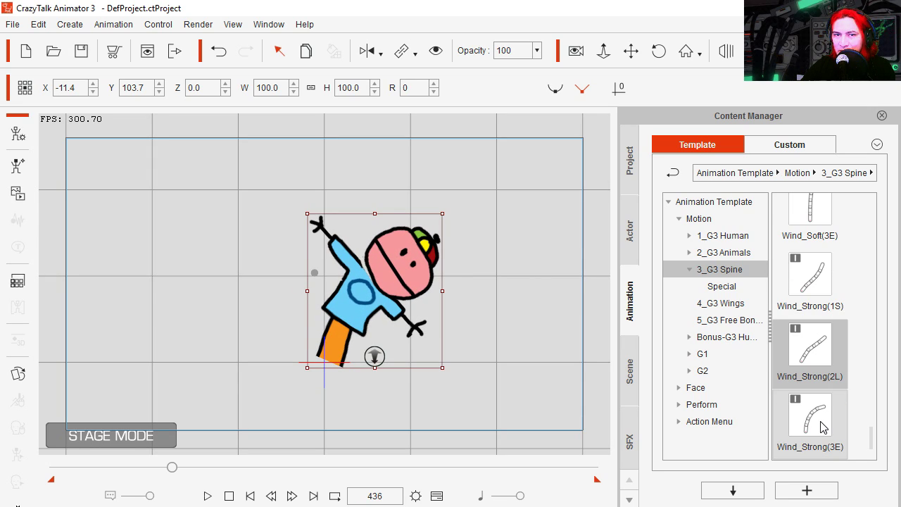
{"action": "double_click", "coordinate": [821, 423]}
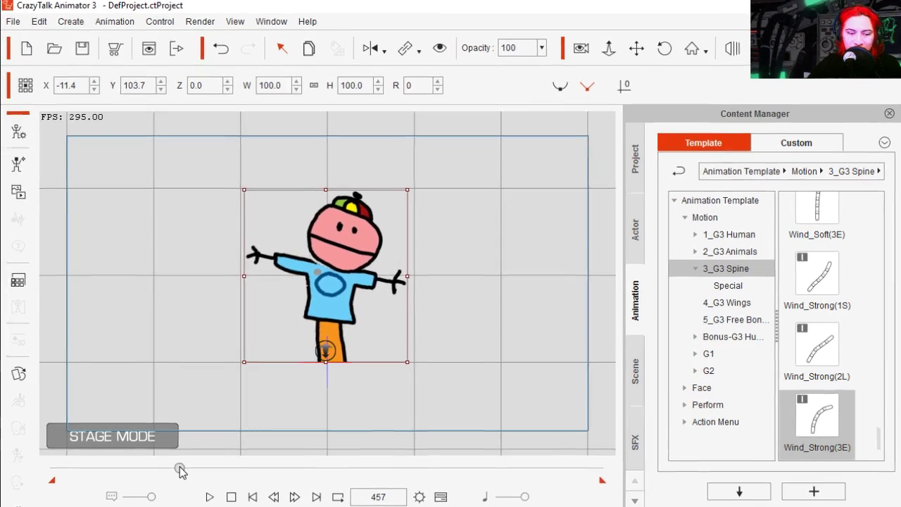
Return the playhead to the start of the timeline and play back the combined animation.
{"action": "left_click_drag", "start_coordinate": [179, 467], "coordinate": [53, 474]}
{"action": "left_click", "coordinate": [214, 499]}
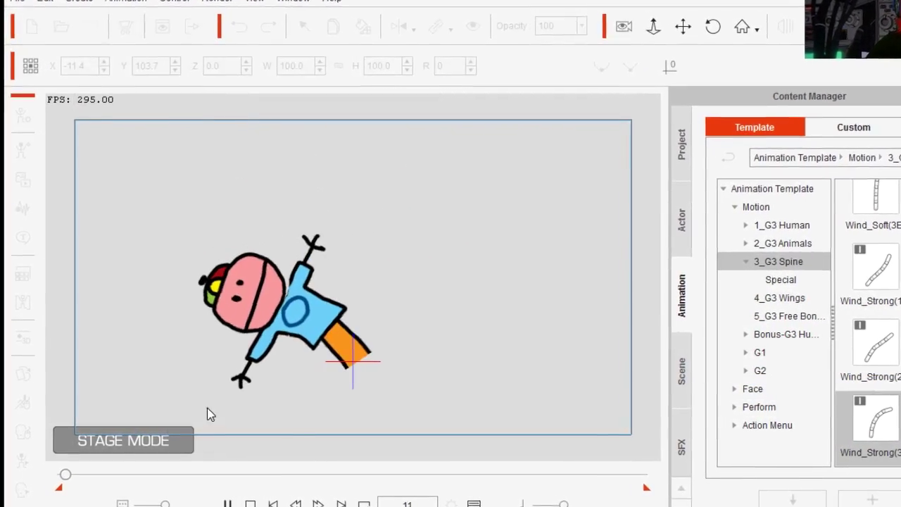